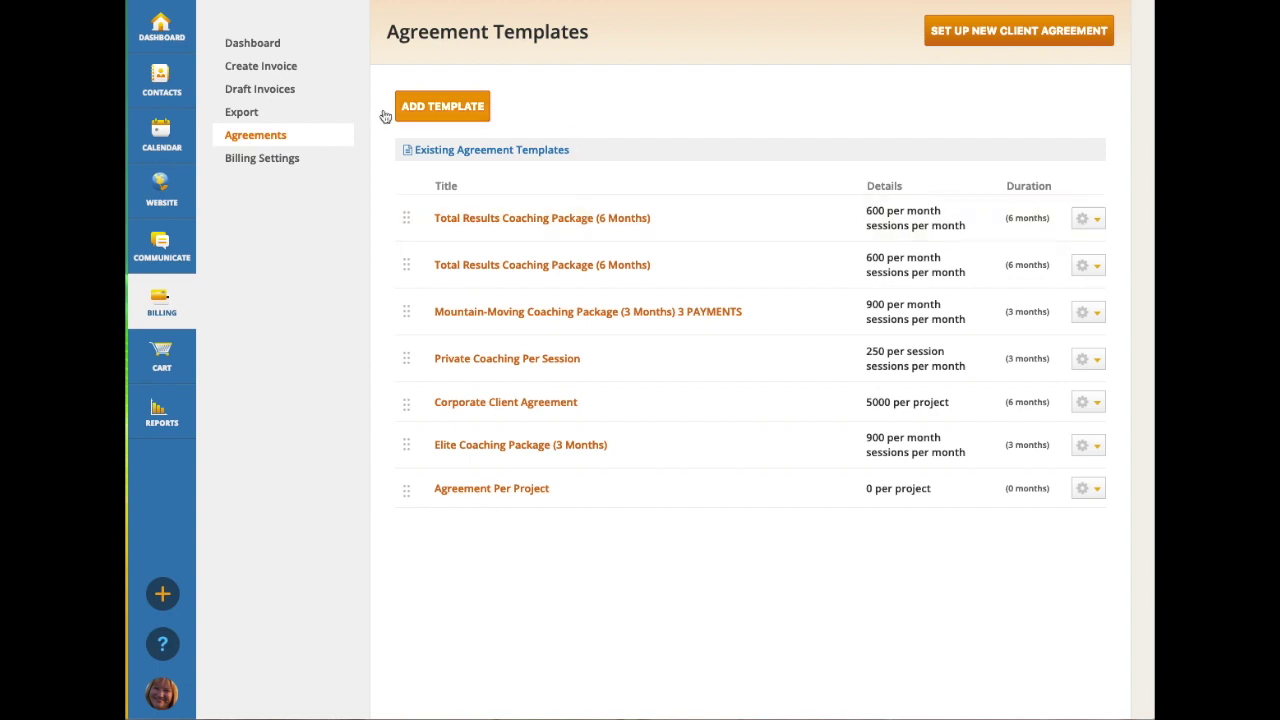
Open the contact record of the only client in the Prospects group and start a new agreement for them.
{"action": "left_click", "coordinate": [174, 89]}
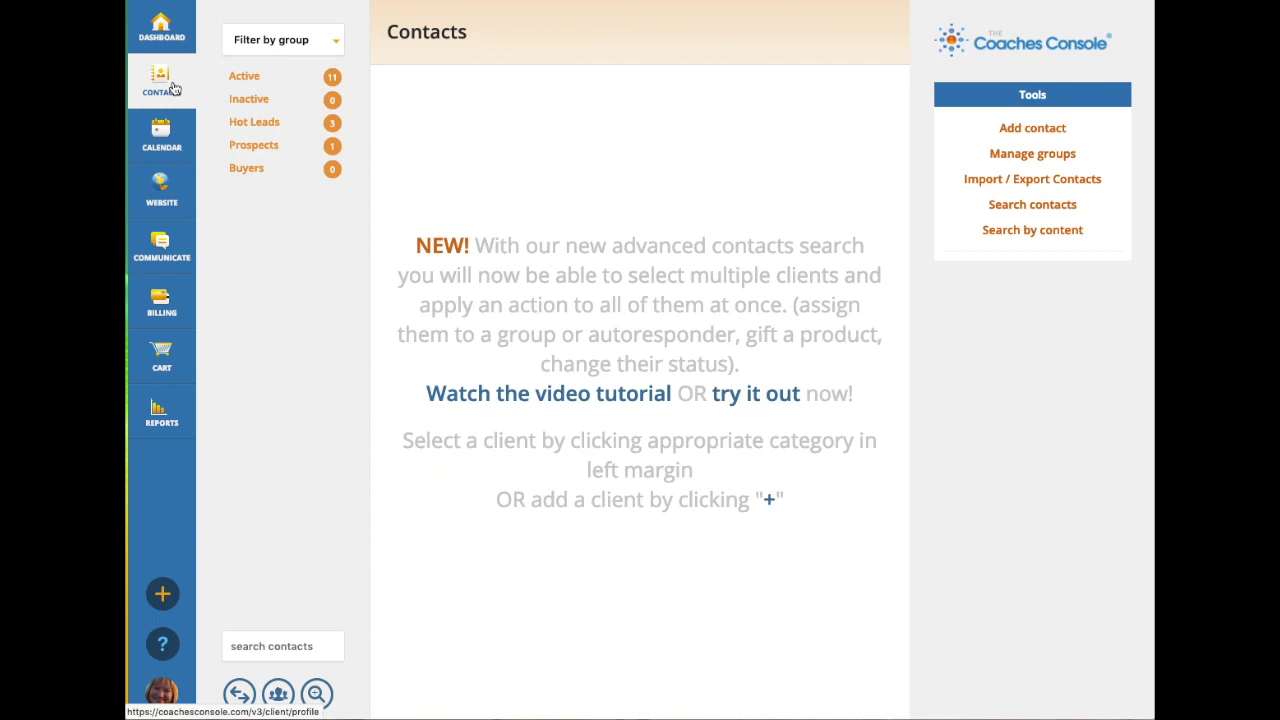
{"action": "left_click", "coordinate": [254, 147]}
{"action": "left_click", "coordinate": [262, 174]}
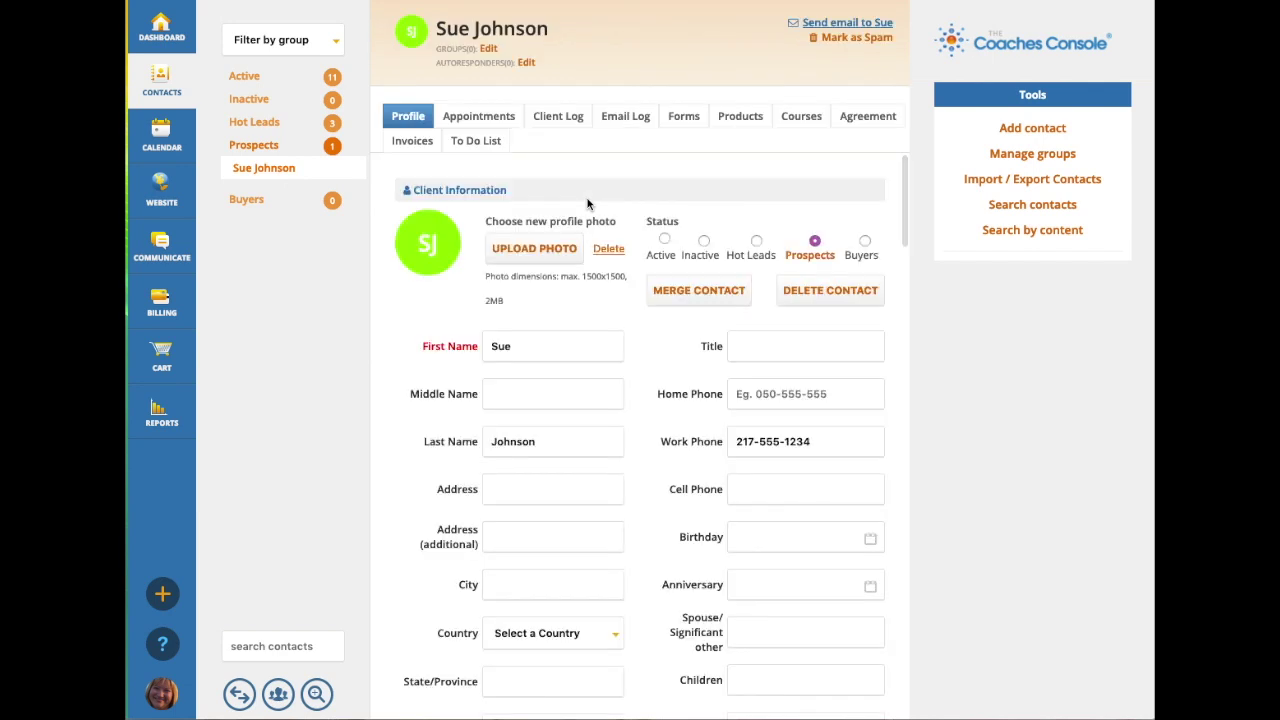
{"action": "left_click", "coordinate": [882, 125]}
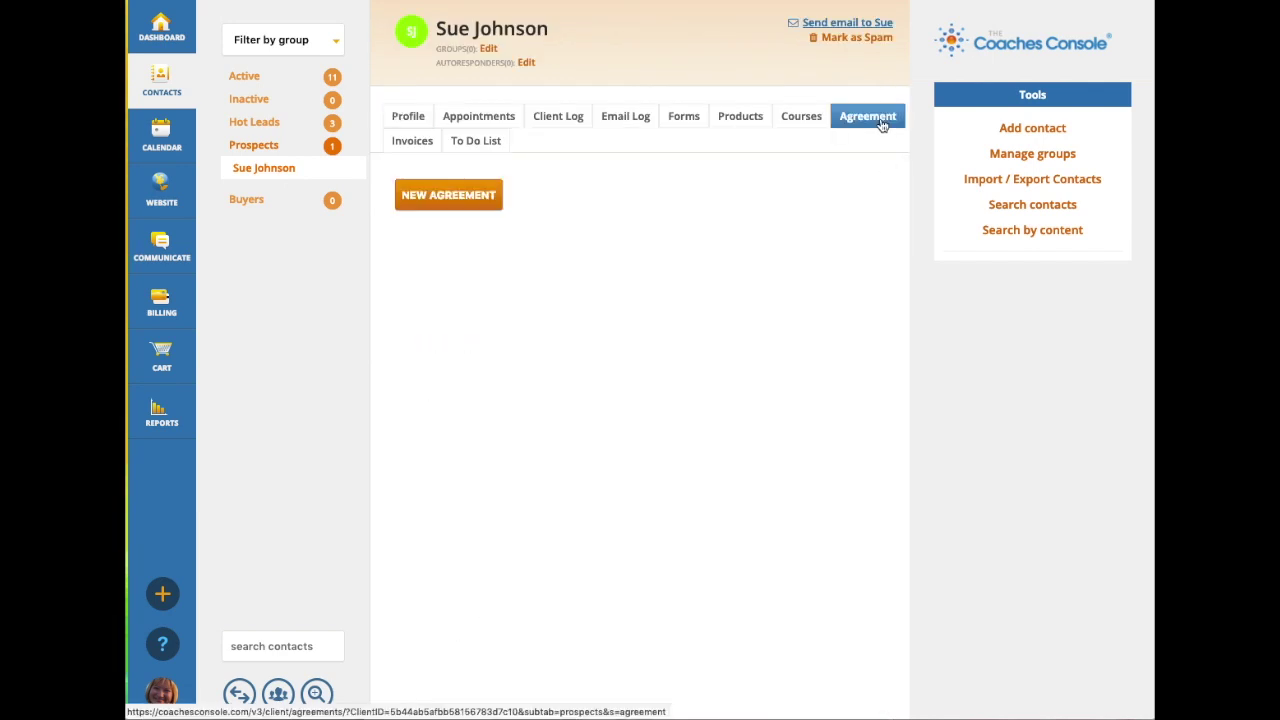
{"action": "left_click", "coordinate": [445, 195]}
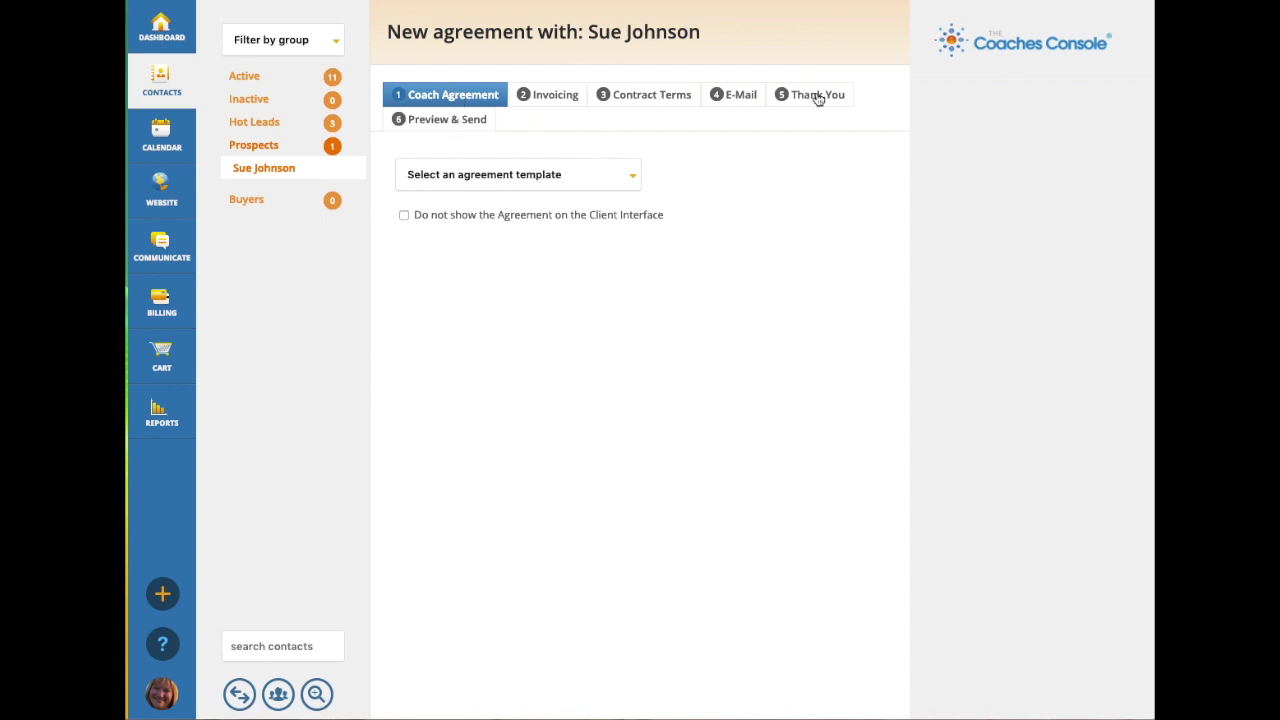
Base the agreement on the first Total Results Coaching Package (6 Months) template and proceed to invoicing with its default options.
{"action": "left_click", "coordinate": [561, 179]}
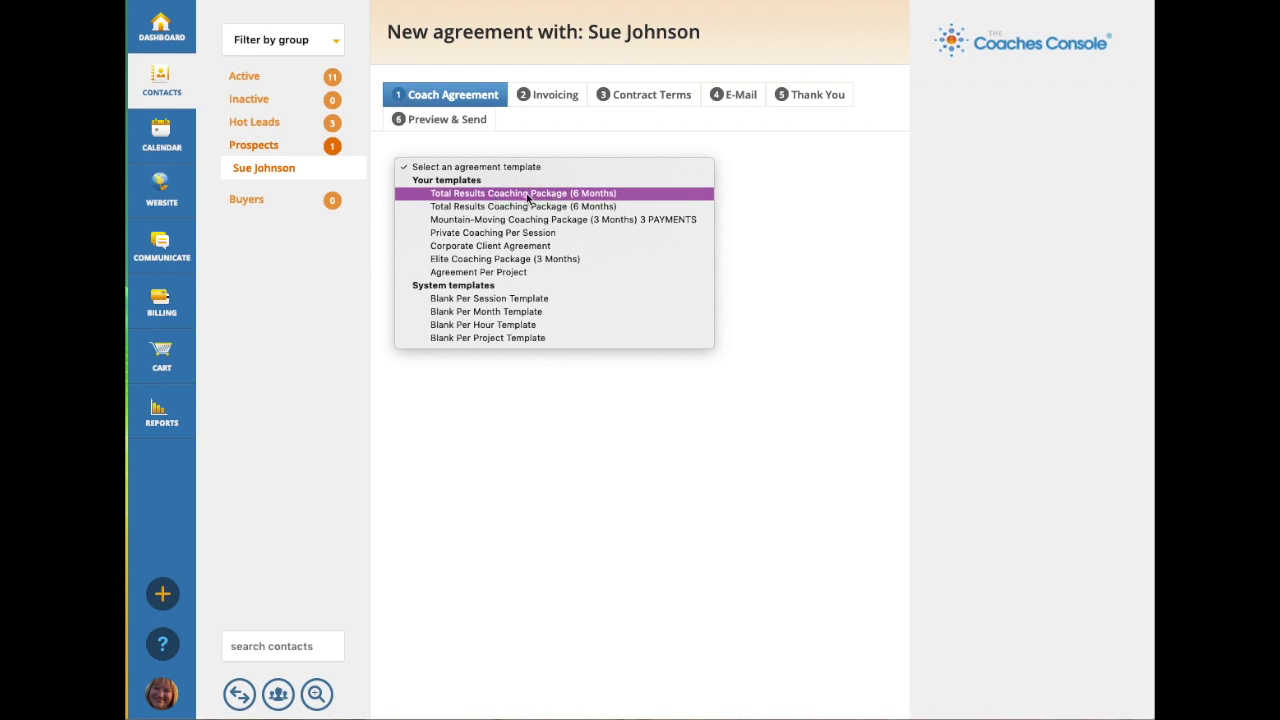
{"action": "left_click", "coordinate": [541, 199]}
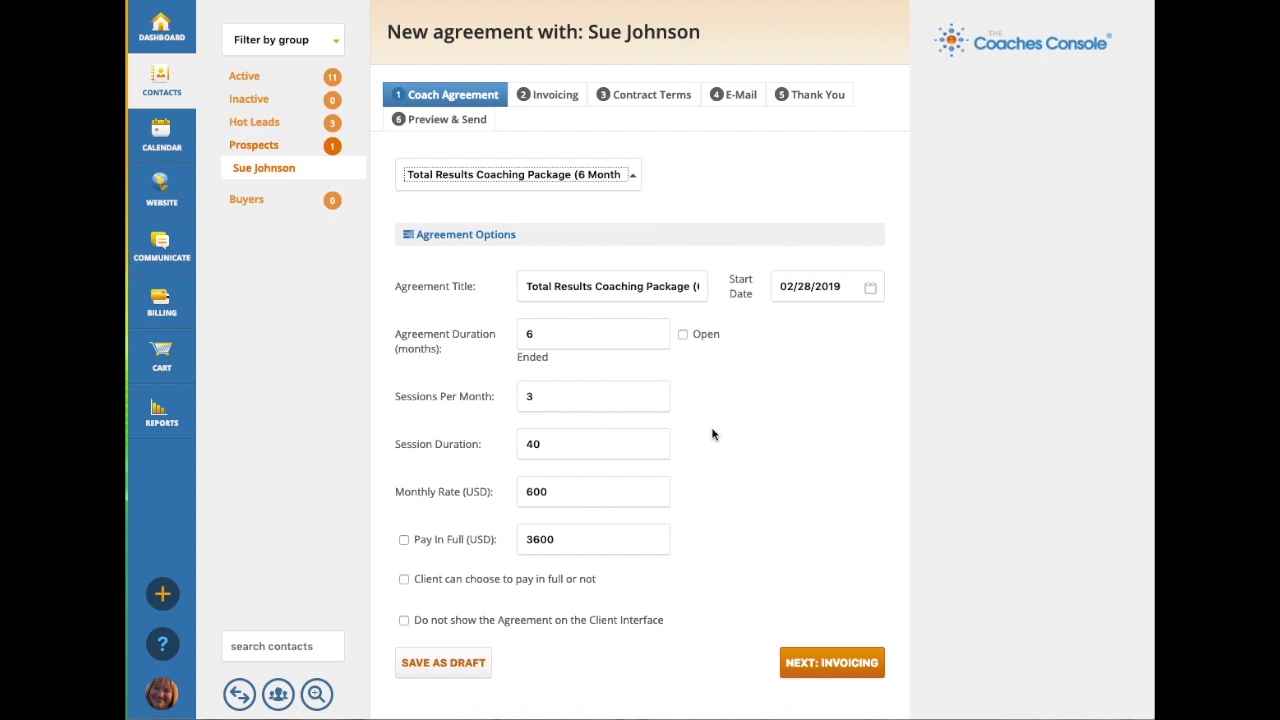
{"action": "left_click", "coordinate": [828, 664]}
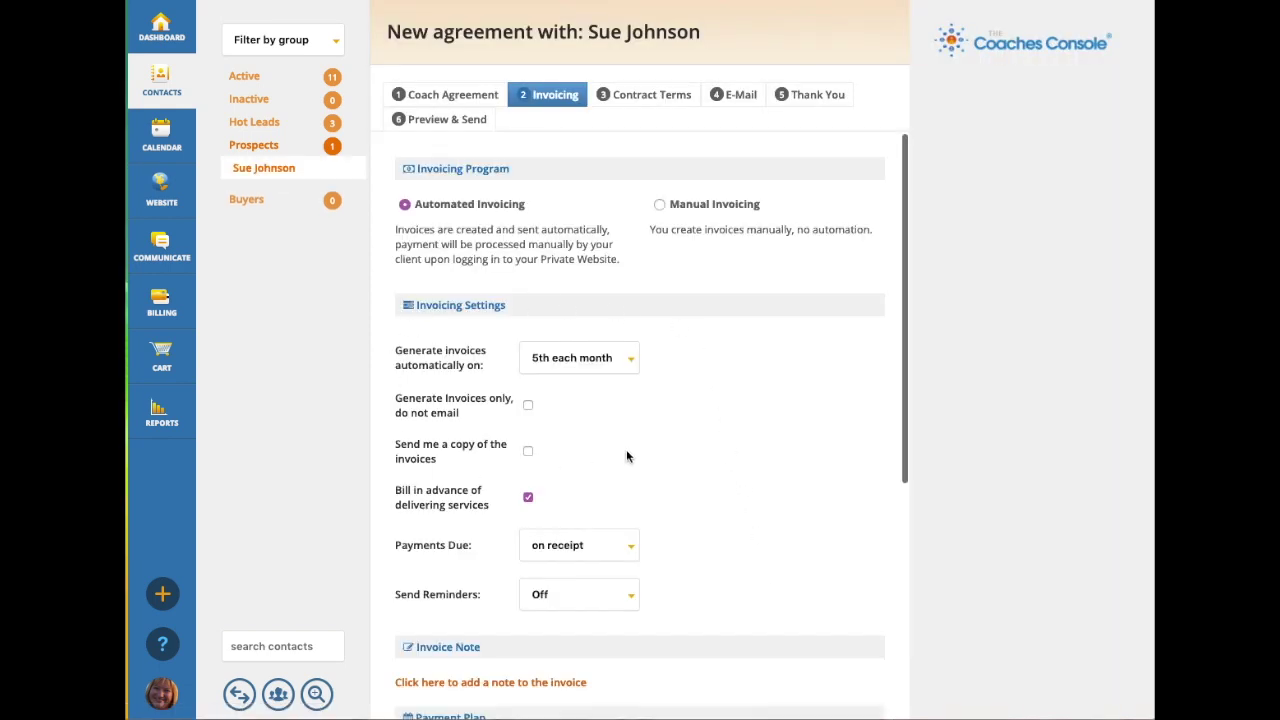
Check the automated invoicing settings and payment plan, keep them as they are, and proceed to the contract terms.
{"action": "scroll", "coordinate": [700, 508], "scroll_direction": "down", "scroll_amount": 1}
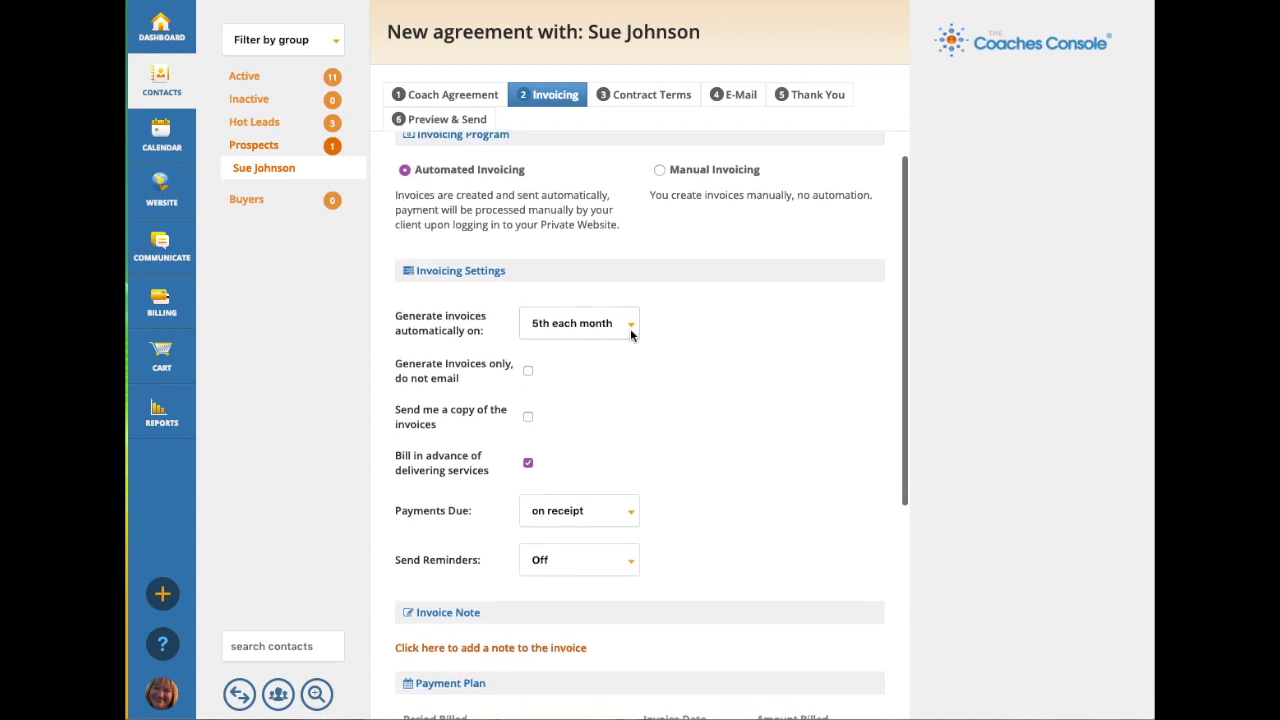
{"action": "scroll", "coordinate": [731, 454], "scroll_direction": "down", "scroll_amount": 1}
{"action": "scroll", "coordinate": [731, 454], "scroll_direction": "down", "scroll_amount": 5}
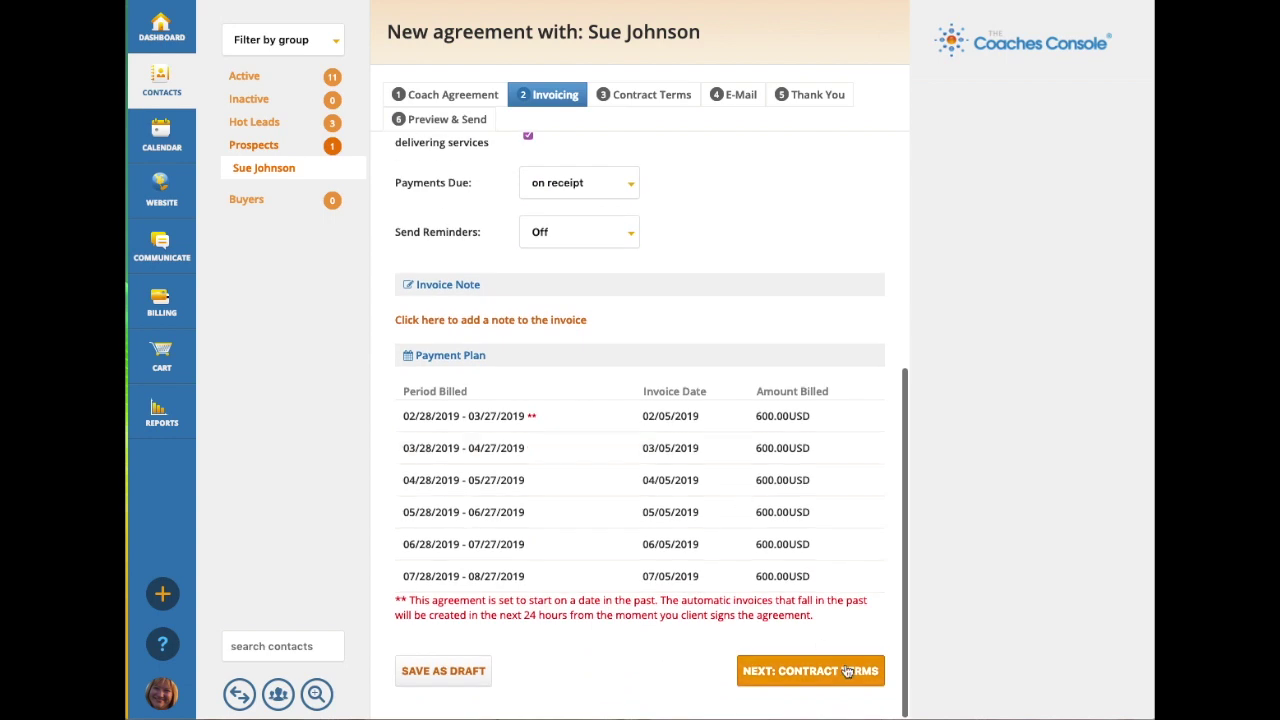
{"action": "left_click", "coordinate": [749, 670]}
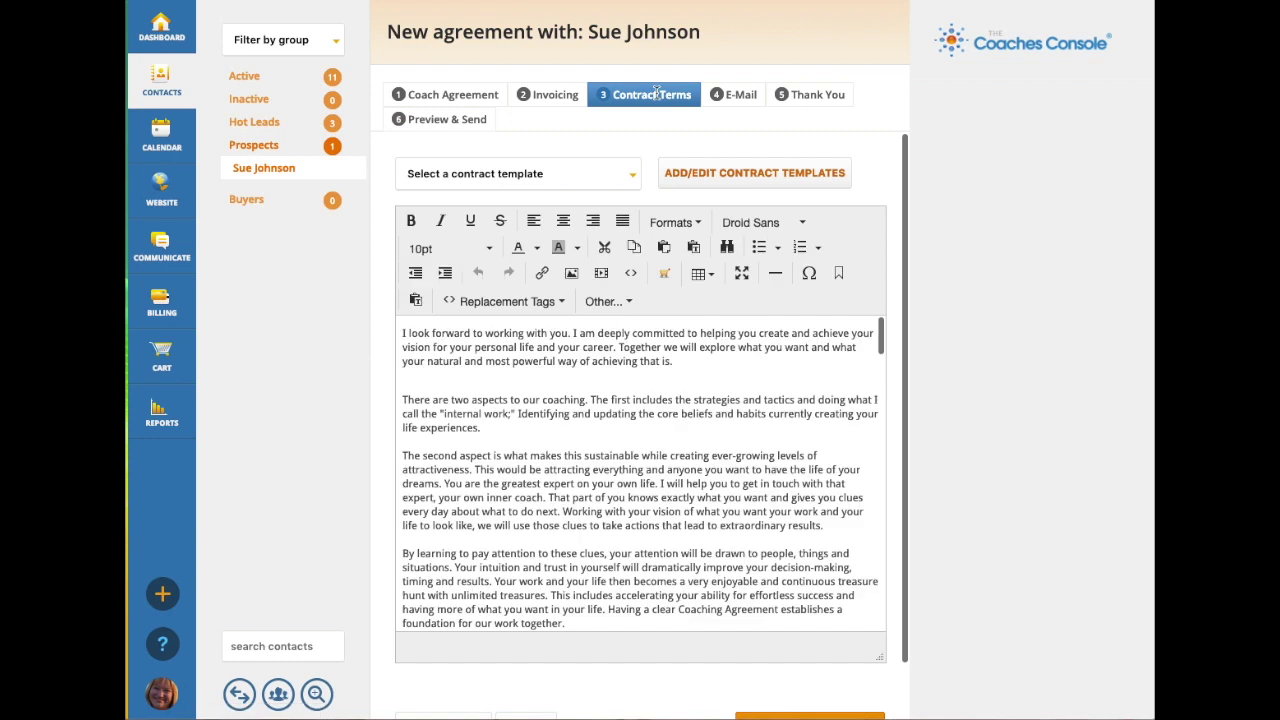
Read through the contract terms, from the coaching expectations to the confidentiality and payment sections.
{"action": "scroll", "coordinate": [693, 445], "scroll_direction": "down", "scroll_amount": 3}
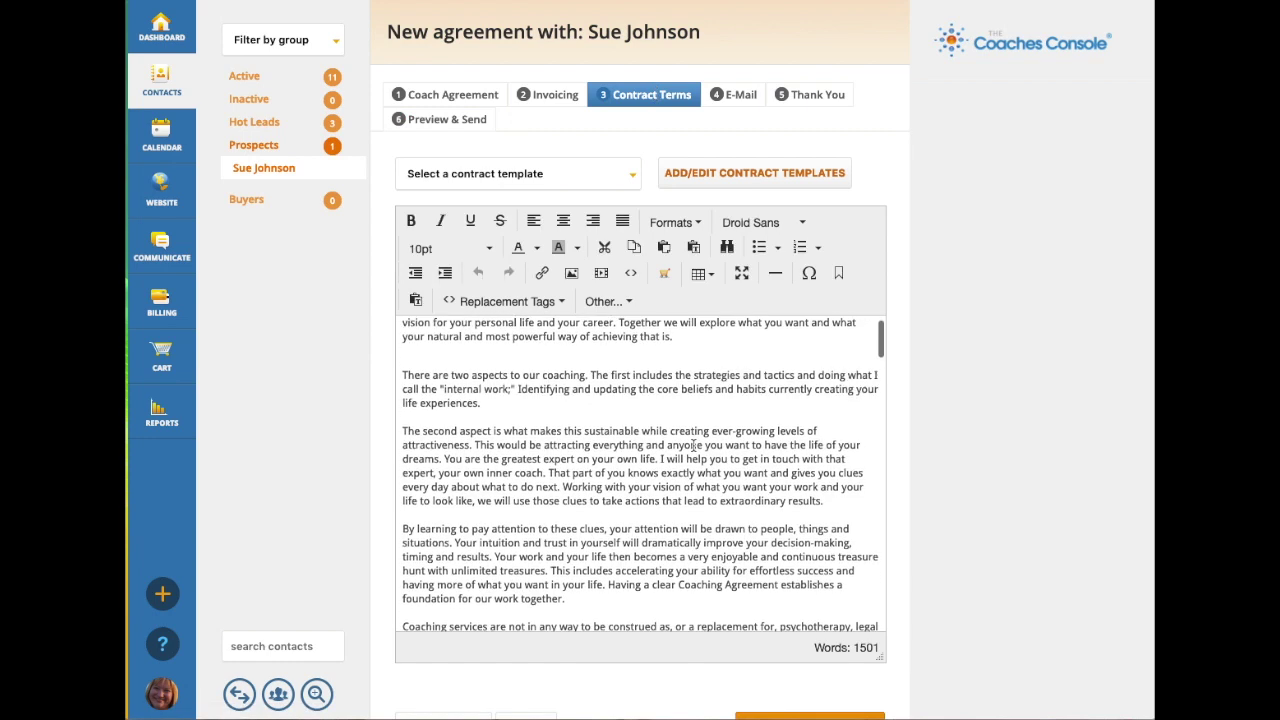
{"action": "scroll", "coordinate": [693, 445], "scroll_direction": "down", "scroll_amount": 2}
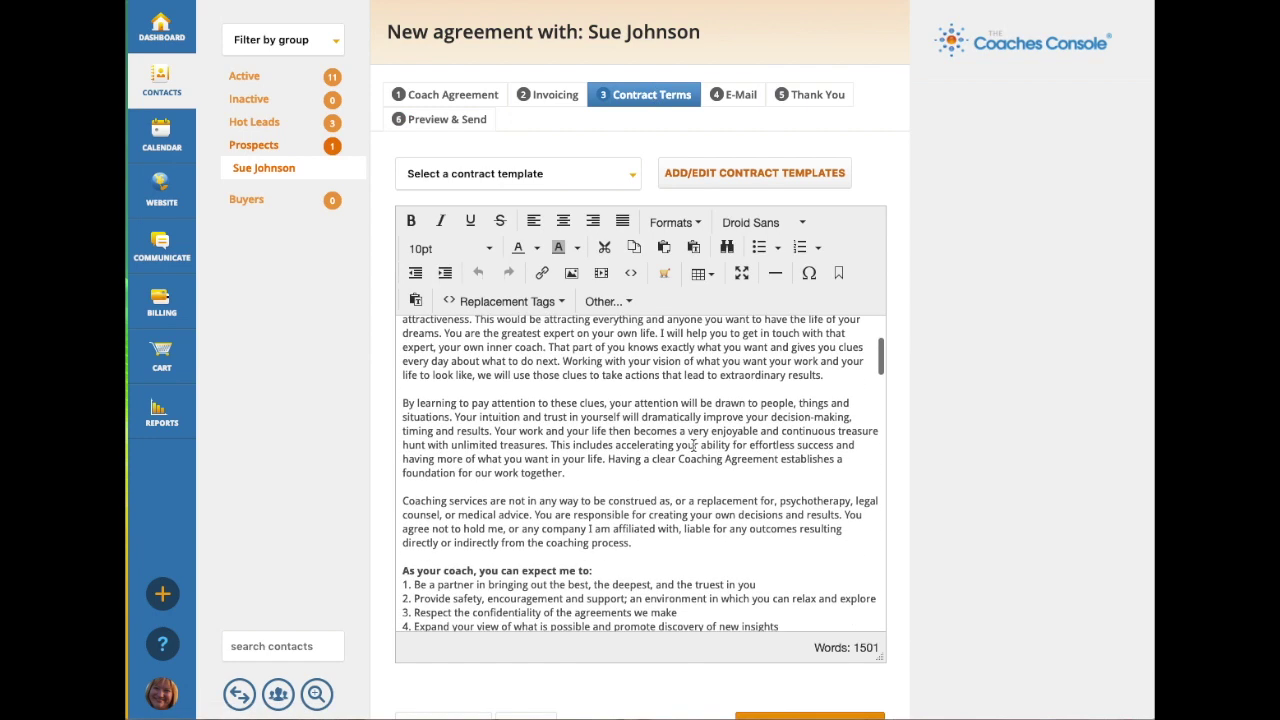
{"action": "scroll", "coordinate": [693, 445], "scroll_direction": "down", "scroll_amount": 3}
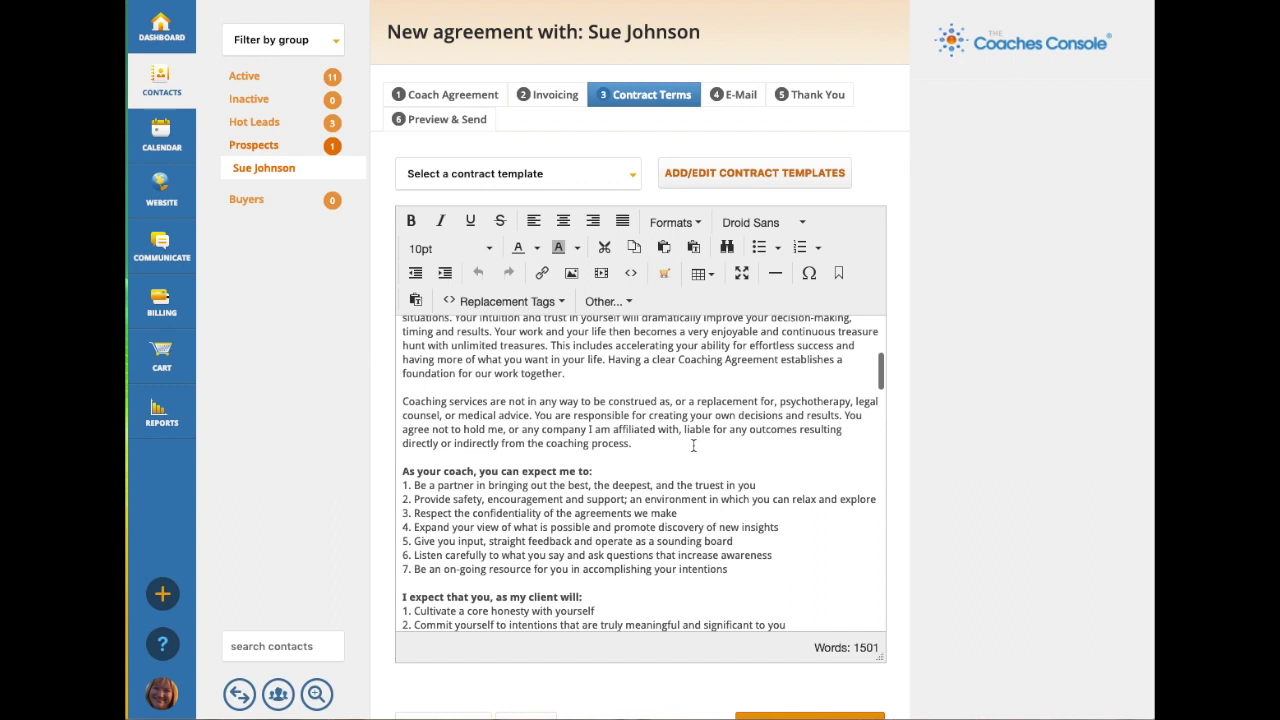
{"action": "scroll", "coordinate": [693, 445], "scroll_direction": "down", "scroll_amount": 2}
{"action": "scroll", "coordinate": [693, 445], "scroll_direction": "down", "scroll_amount": 2}
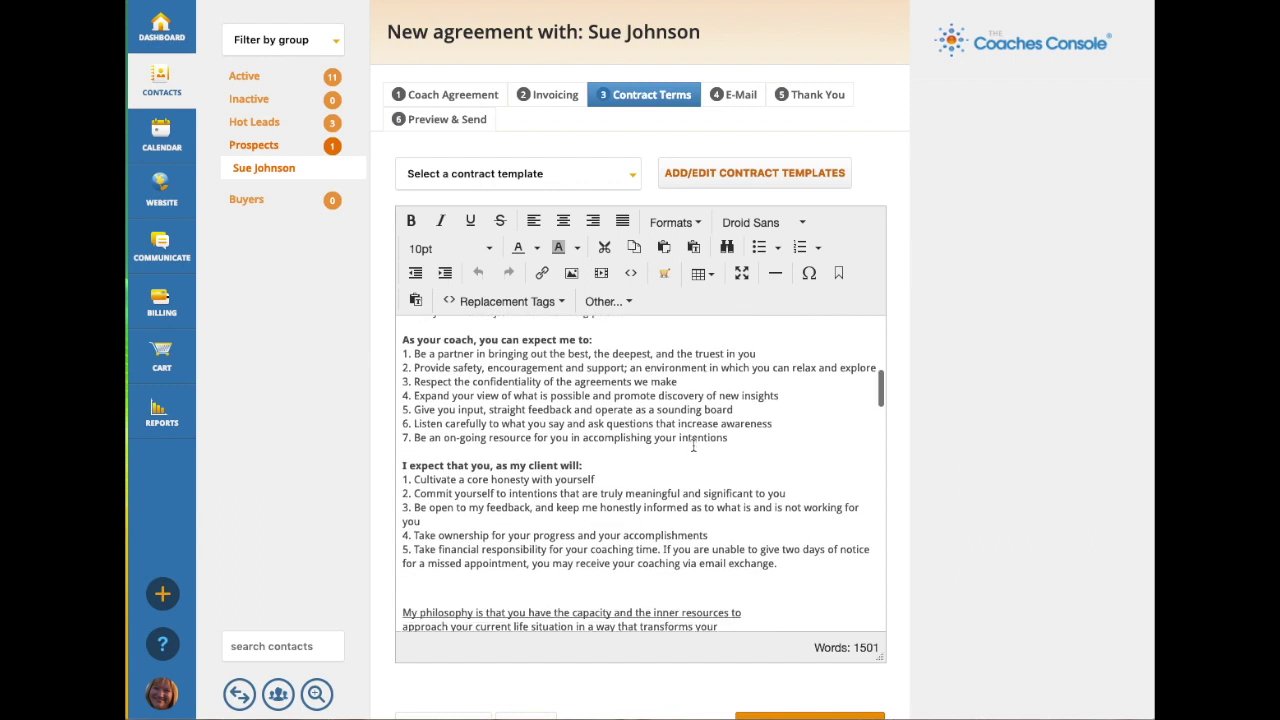
{"action": "scroll", "coordinate": [693, 445], "scroll_direction": "down", "scroll_amount": 1}
{"action": "scroll", "coordinate": [693, 445], "scroll_direction": "down", "scroll_amount": 3}
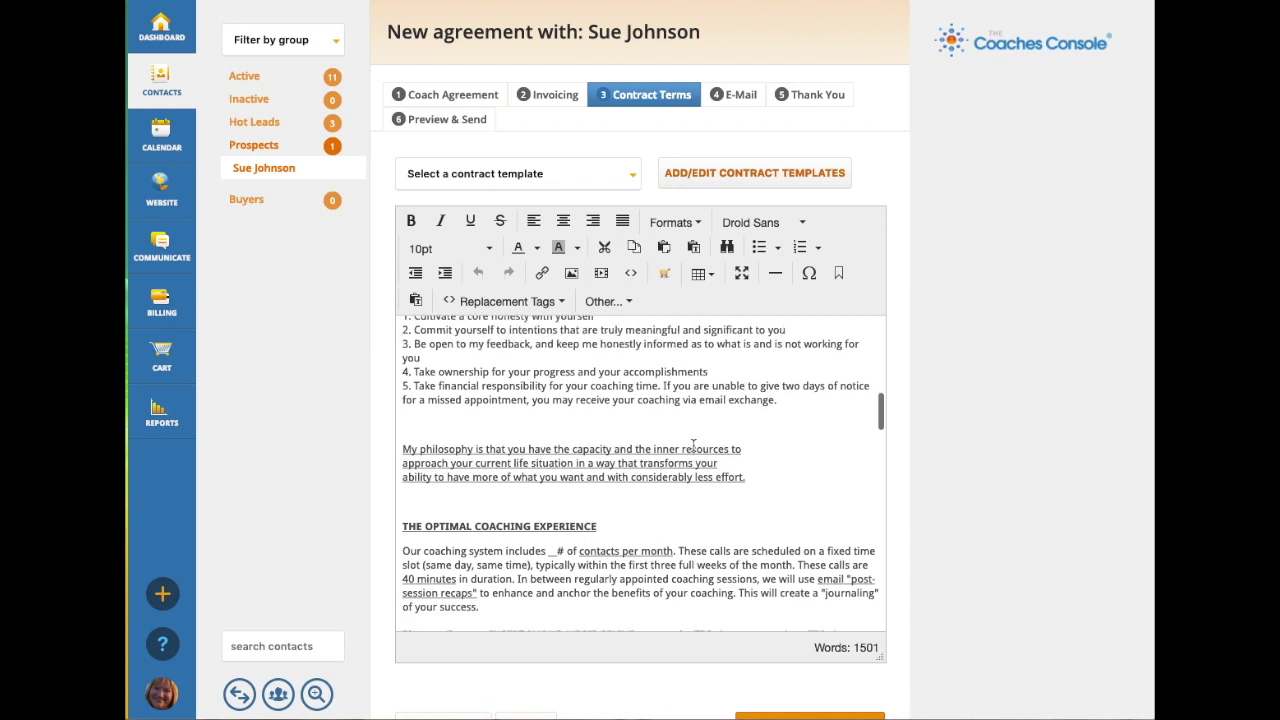
{"action": "scroll", "coordinate": [693, 445], "scroll_direction": "down", "scroll_amount": 1}
{"action": "scroll", "coordinate": [693, 445], "scroll_direction": "down", "scroll_amount": 3}
{"action": "scroll", "coordinate": [693, 445], "scroll_direction": "down", "scroll_amount": 8}
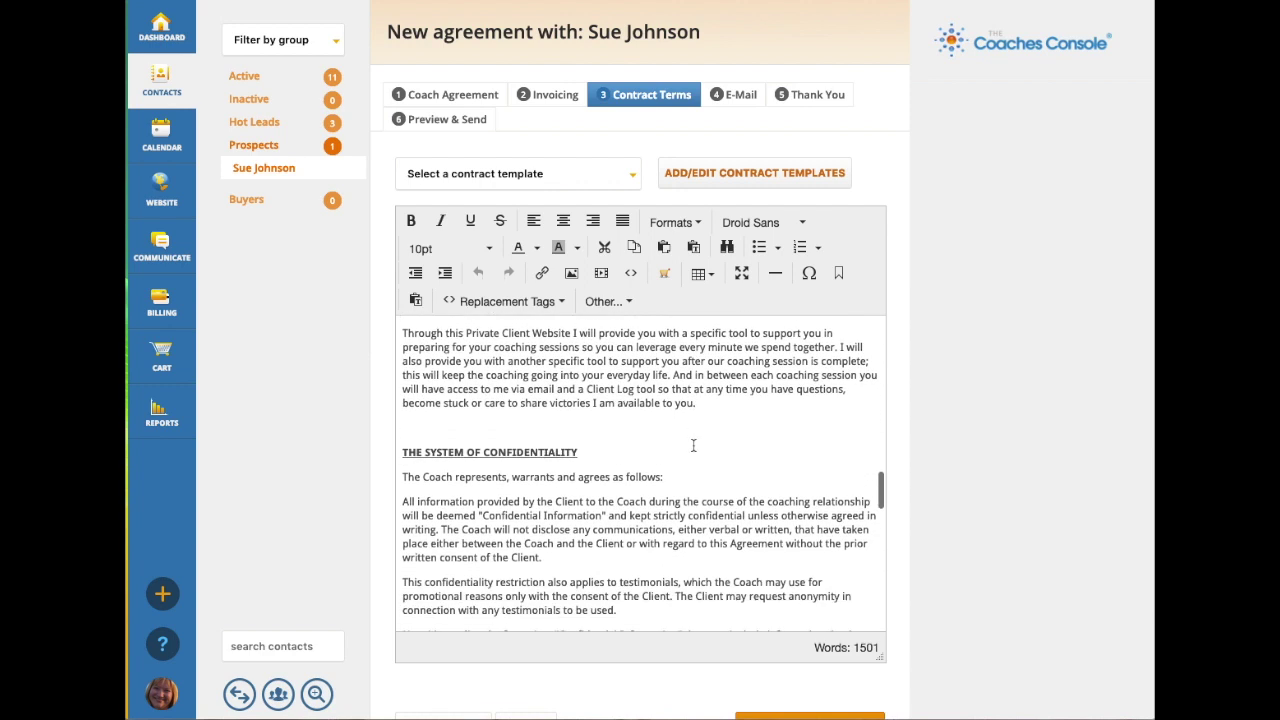
{"action": "left_click_drag", "start_coordinate": [571, 490], "coordinate": [662, 490]}
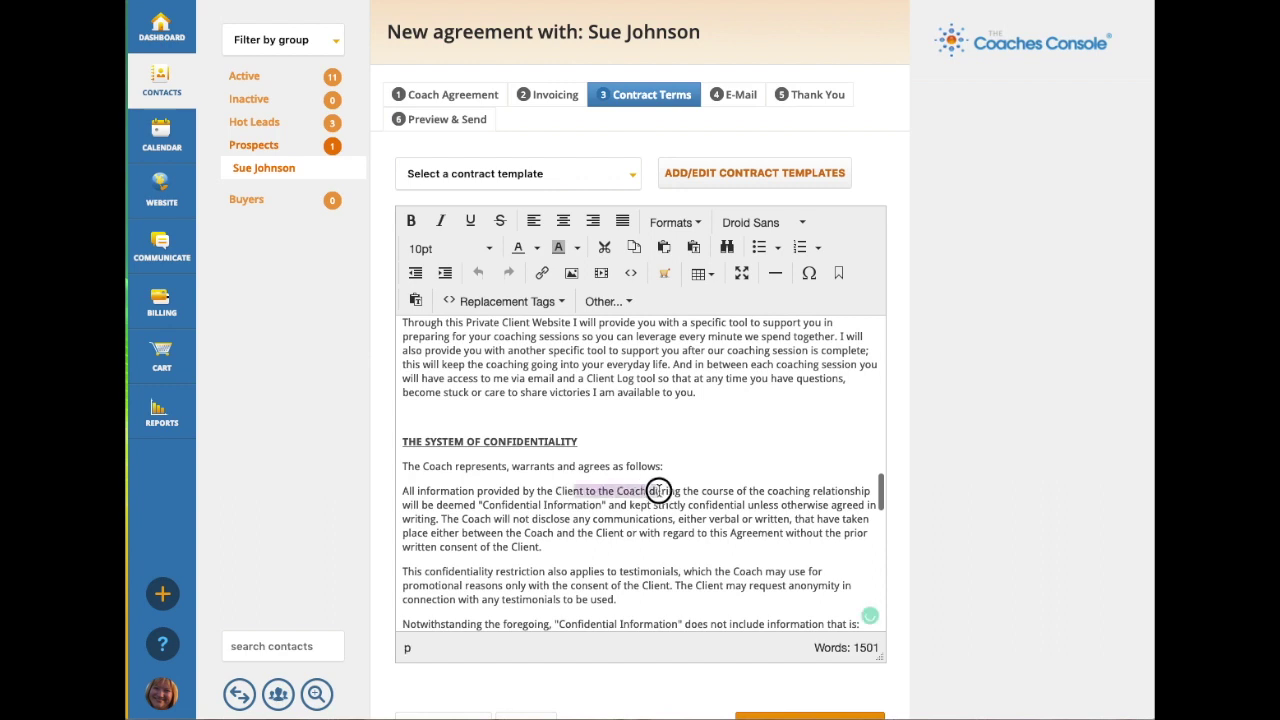
{"action": "scroll", "coordinate": [699, 476], "scroll_direction": "down", "scroll_amount": 4}
{"action": "scroll", "coordinate": [699, 476], "scroll_direction": "down", "scroll_amount": 8}
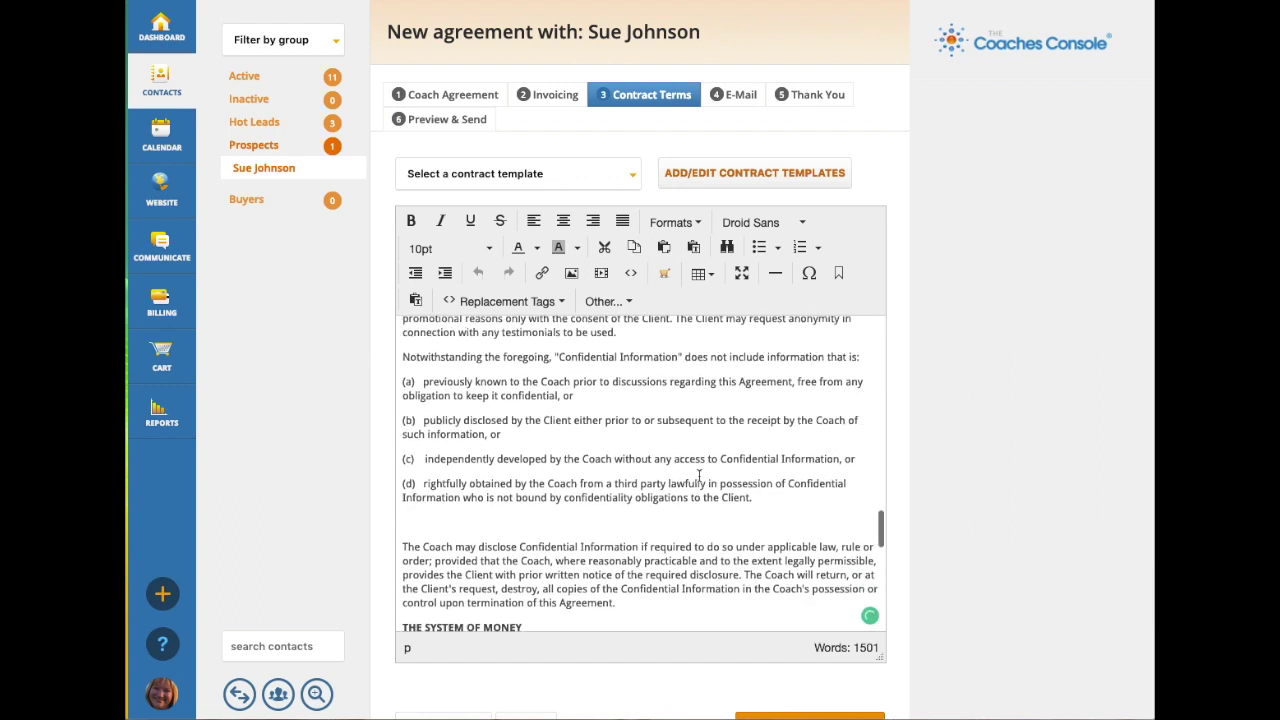
{"action": "scroll", "coordinate": [808, 677], "scroll_direction": "down", "scroll_amount": 1}
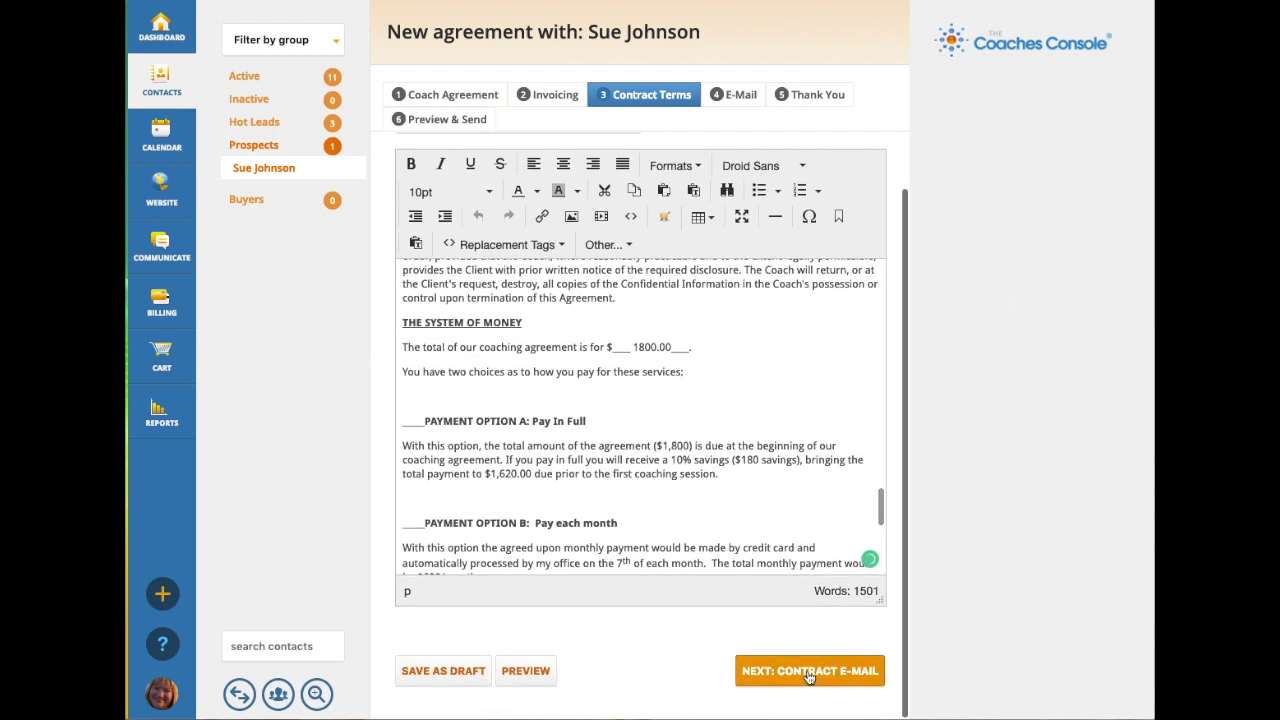
Accept the contract terms, proposal e-mail and thank-you page content unchanged, and proceed to the final preview.
{"action": "left_click", "coordinate": [818, 670]}
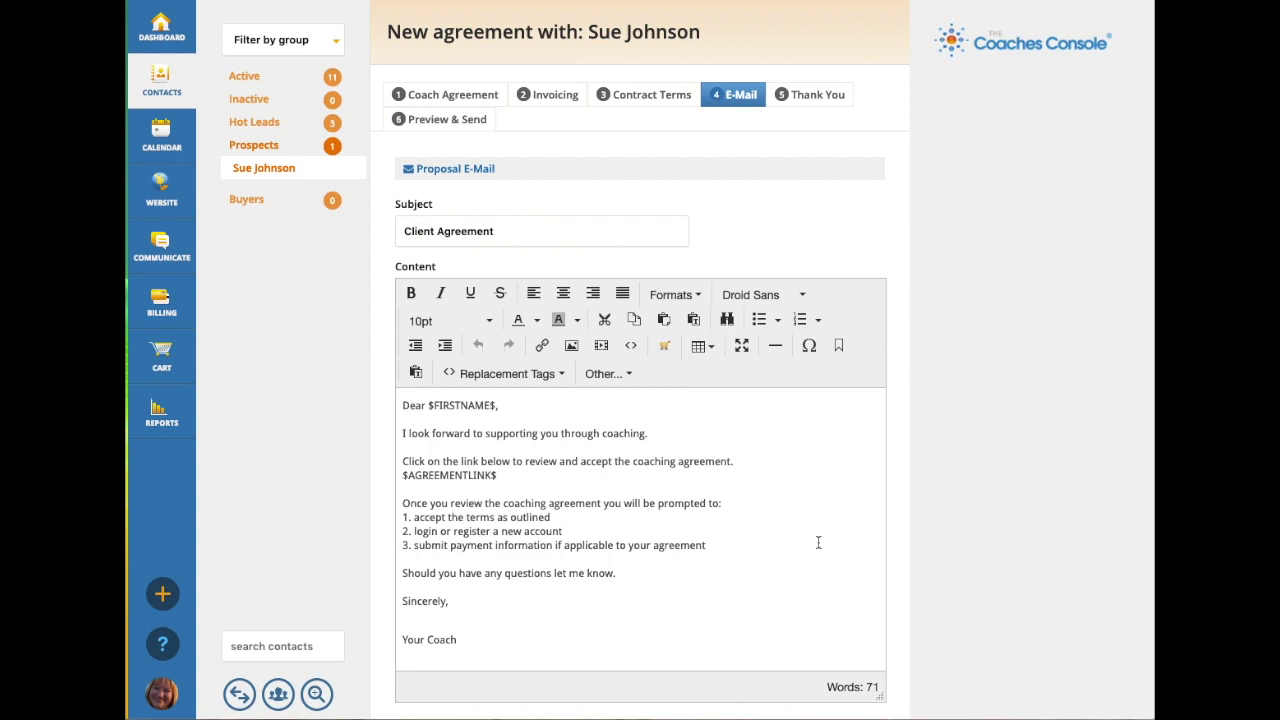
{"action": "scroll", "coordinate": [817, 545], "scroll_direction": "down", "scroll_amount": 3}
{"action": "left_click", "coordinate": [800, 678]}
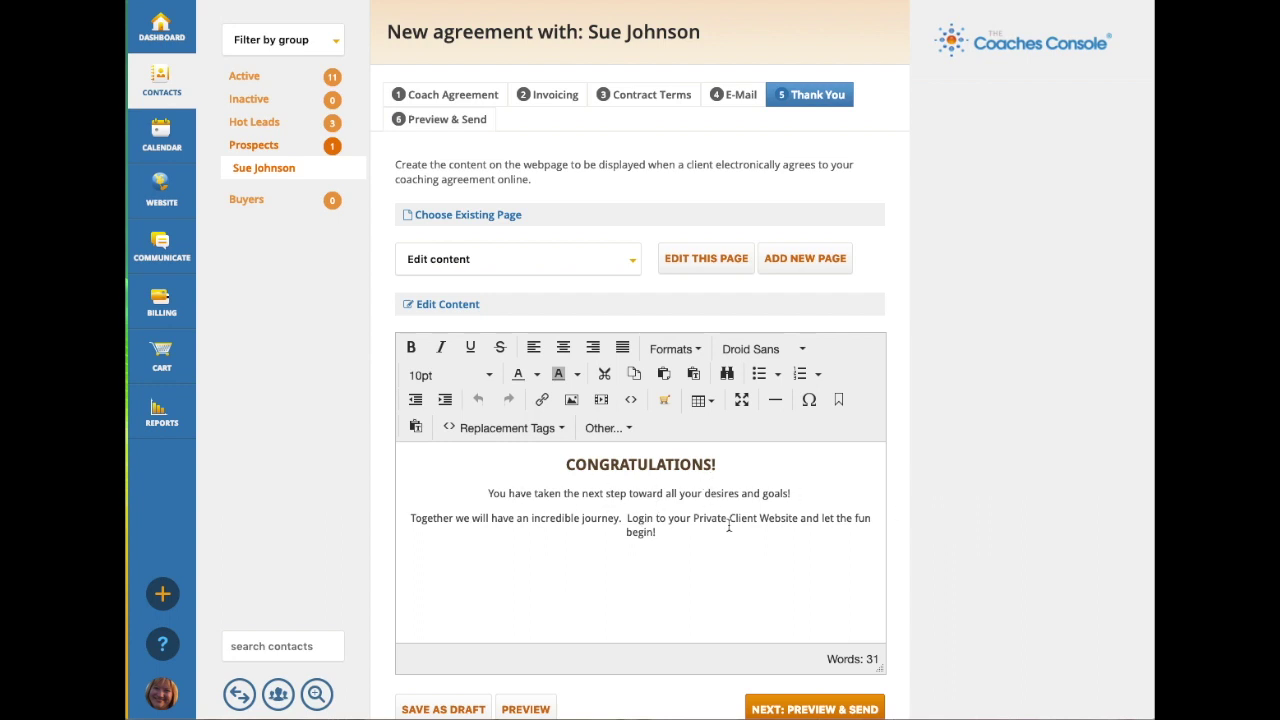
{"action": "scroll", "coordinate": [743, 545], "scroll_direction": "down", "scroll_amount": 1}
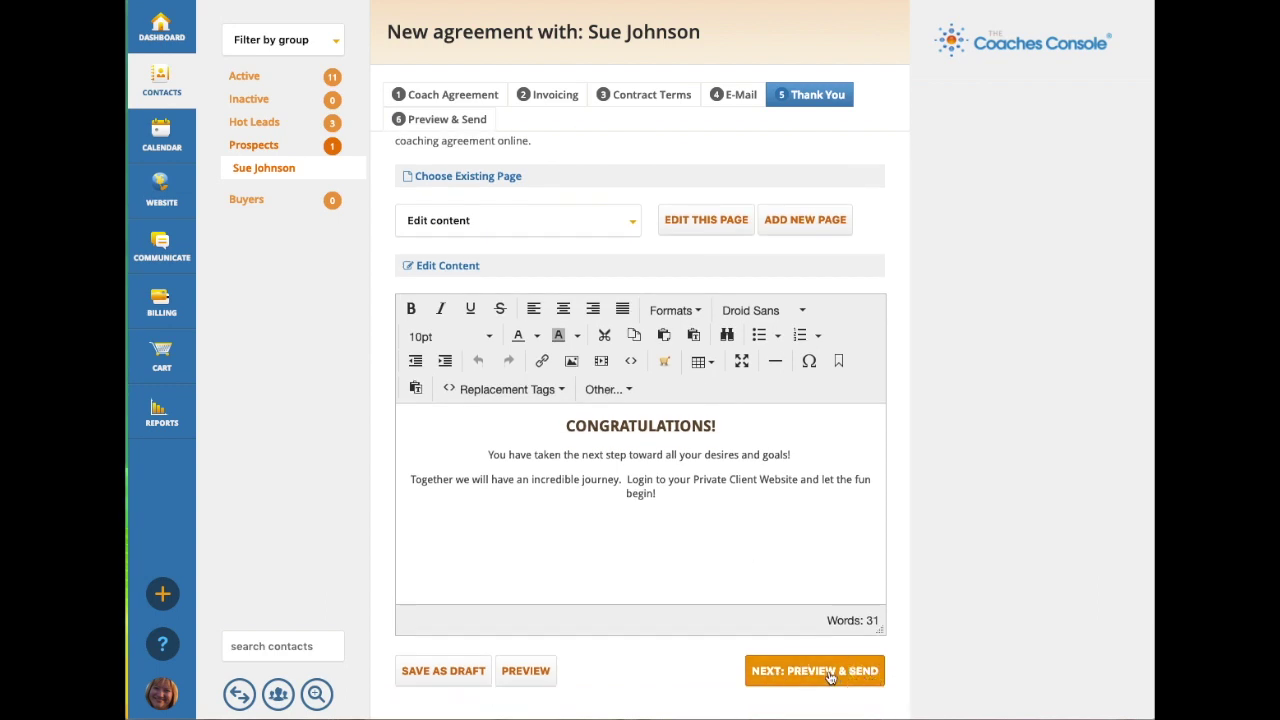
{"action": "left_click", "coordinate": [829, 677]}
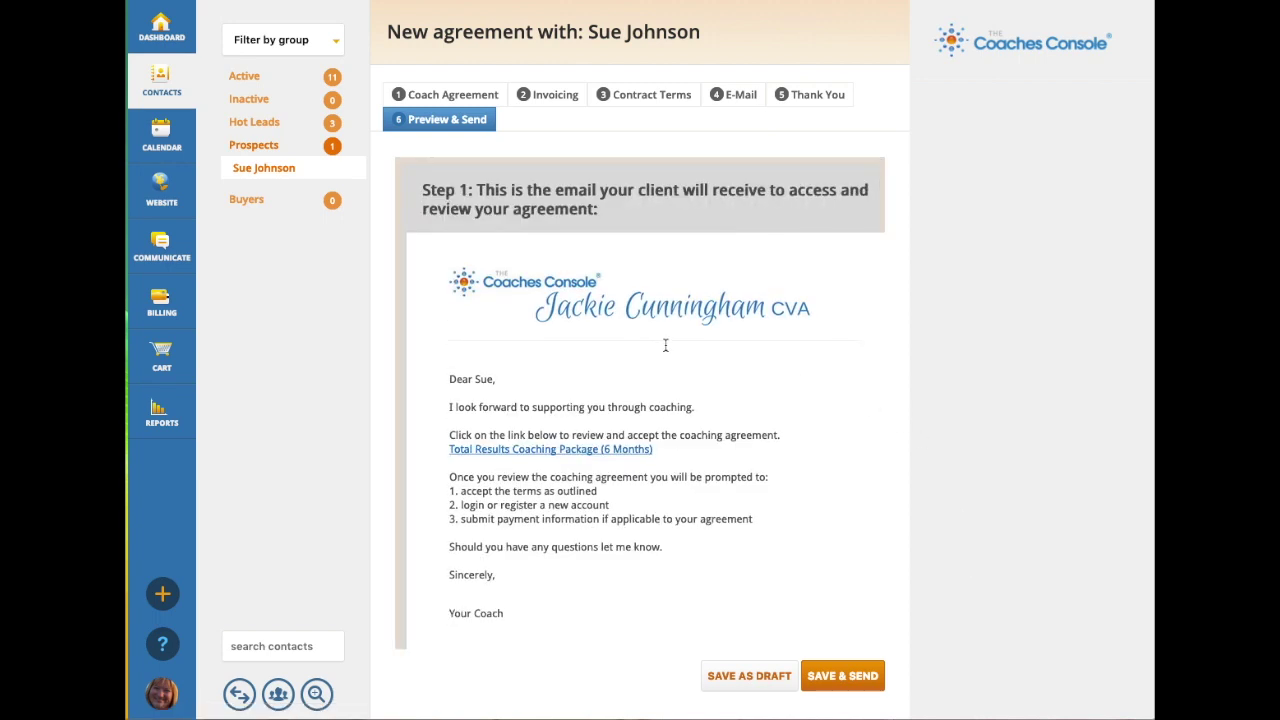
Review the preview of the client's e-mail, agreement page and thank-you page, and save the agreement as a draft.
{"action": "scroll", "coordinate": [665, 345], "scroll_direction": "down", "scroll_amount": 3}
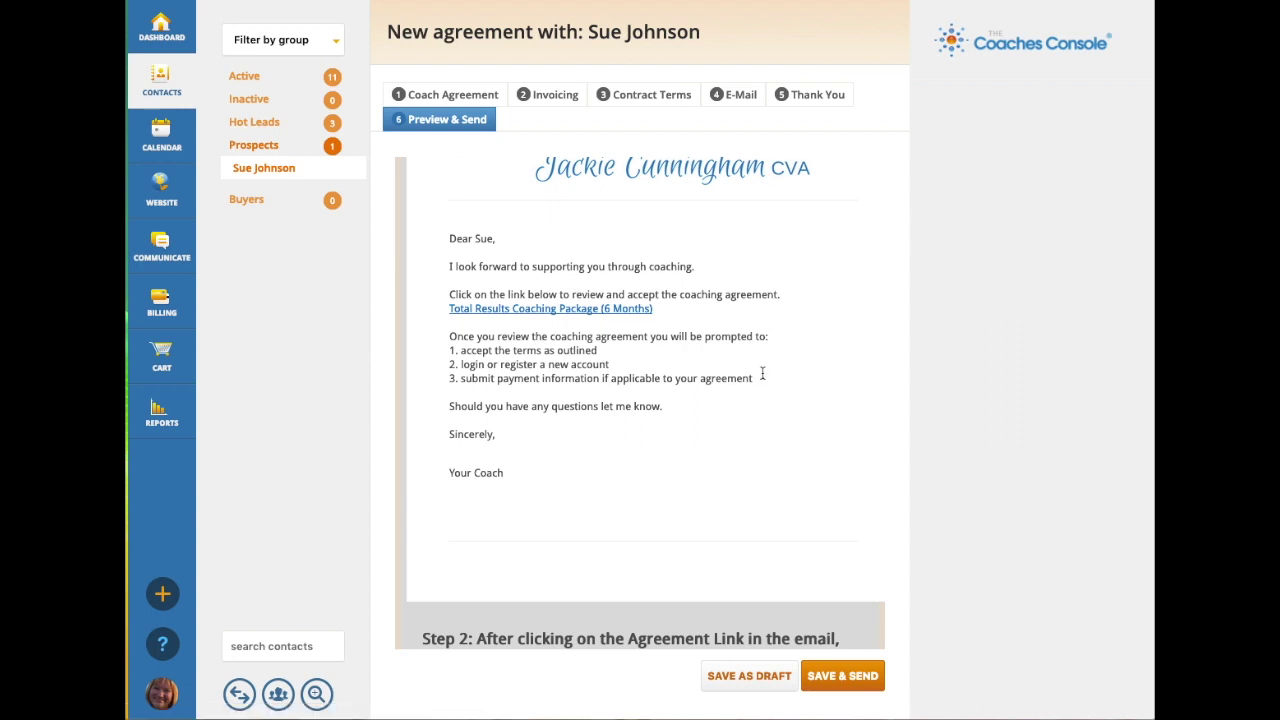
{"action": "scroll", "coordinate": [762, 373], "scroll_direction": "down", "scroll_amount": 5}
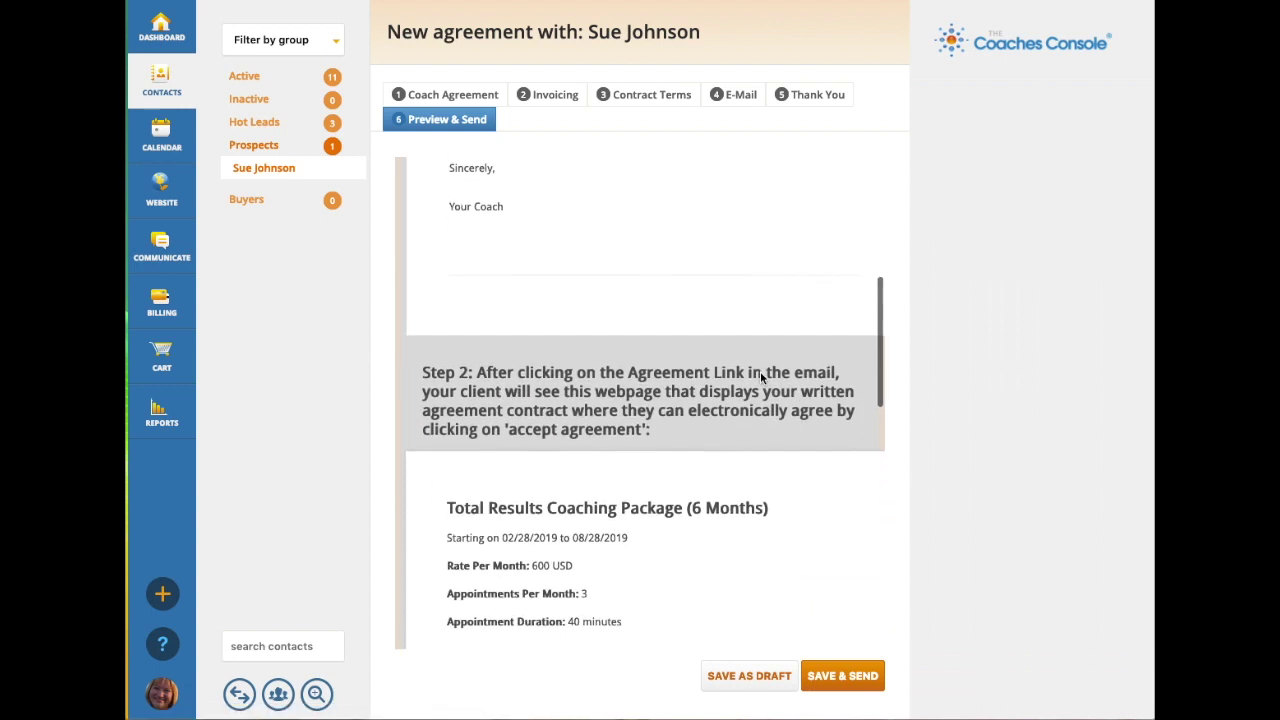
{"action": "scroll", "coordinate": [760, 376], "scroll_direction": "down", "scroll_amount": 5}
{"action": "scroll", "coordinate": [759, 377], "scroll_direction": "down", "scroll_amount": 2}
{"action": "scroll", "coordinate": [755, 375], "scroll_direction": "down", "scroll_amount": 10}
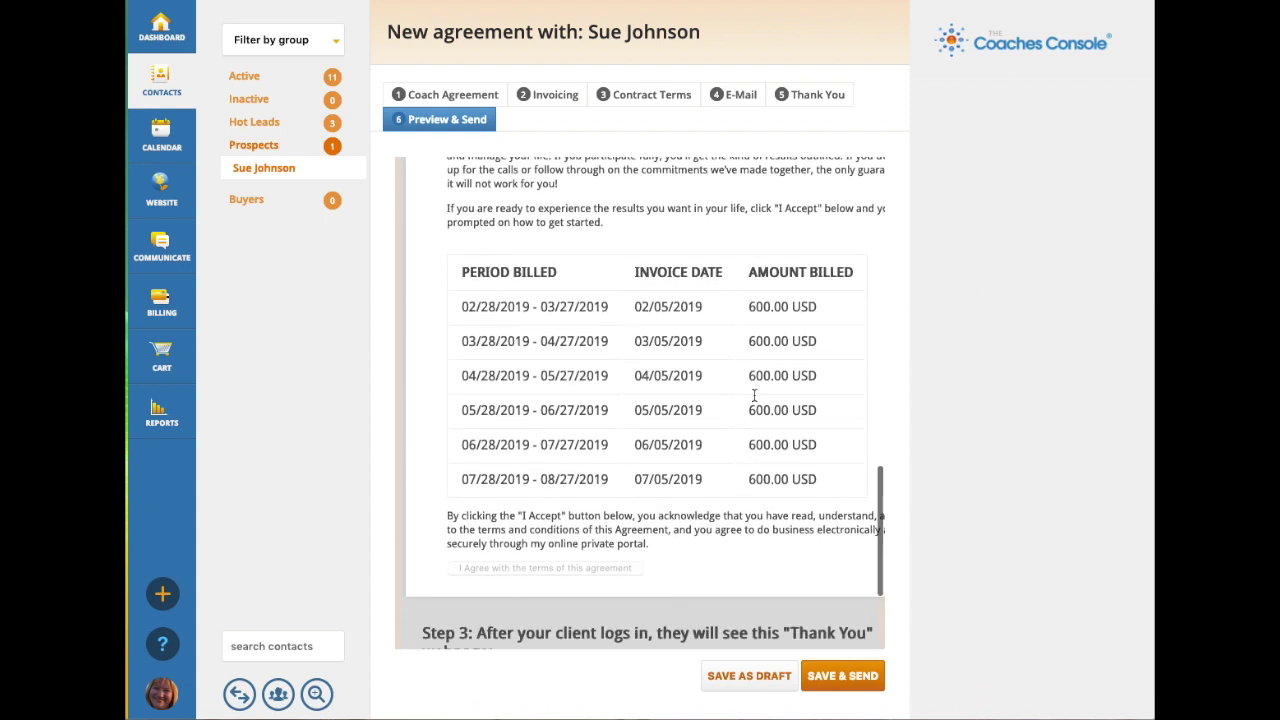
{"action": "scroll", "coordinate": [754, 395], "scroll_direction": "down", "scroll_amount": 4}
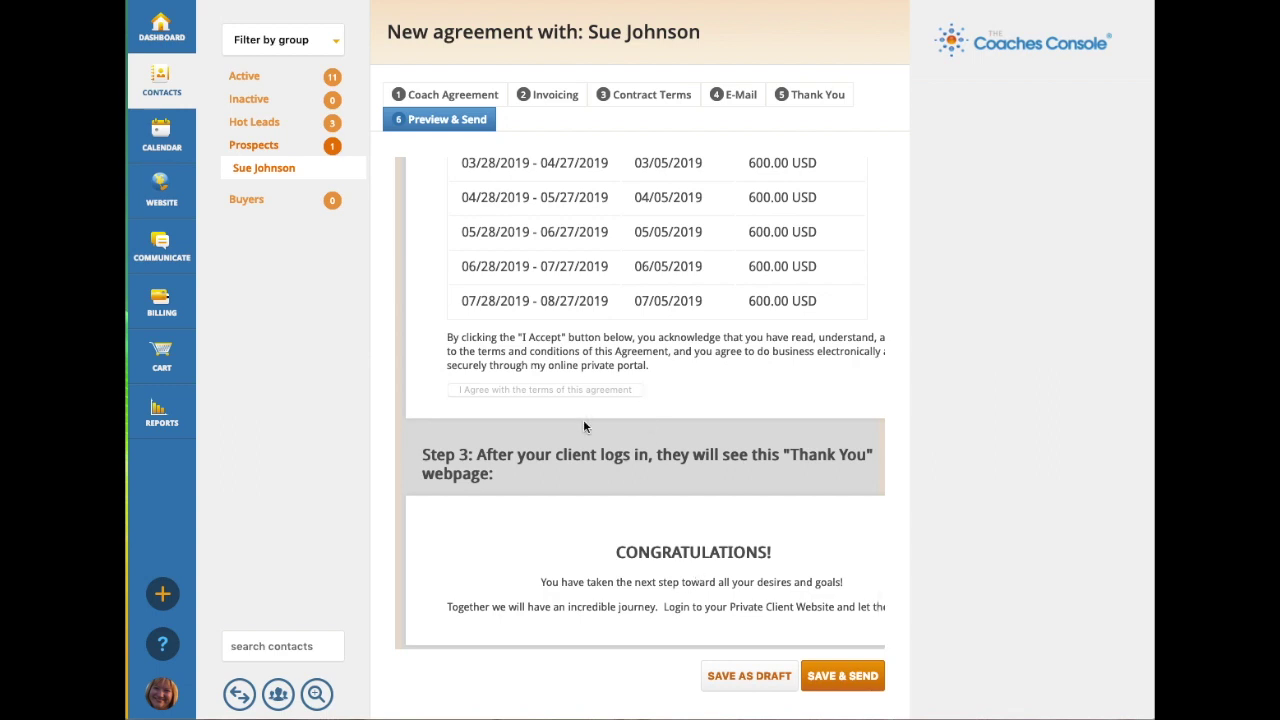
{"action": "scroll", "coordinate": [584, 424], "scroll_direction": "up", "scroll_amount": 10}
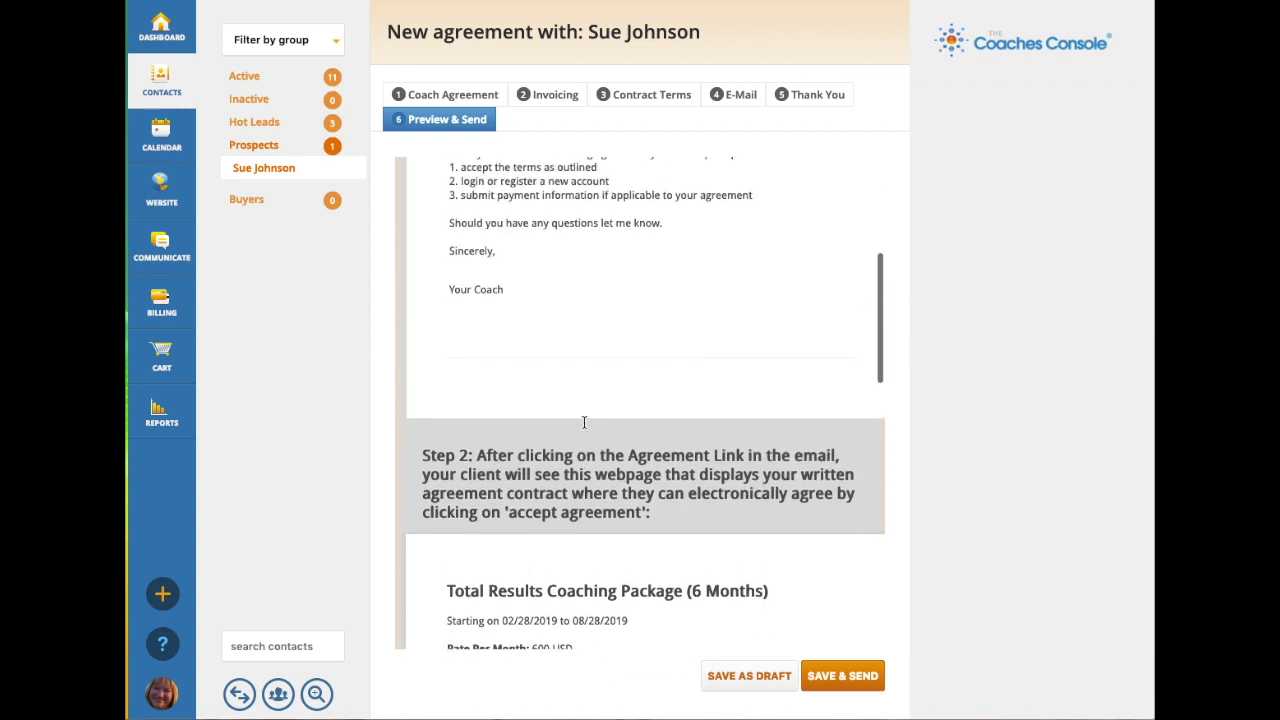
{"action": "scroll", "coordinate": [584, 422], "scroll_direction": "up", "scroll_amount": 5}
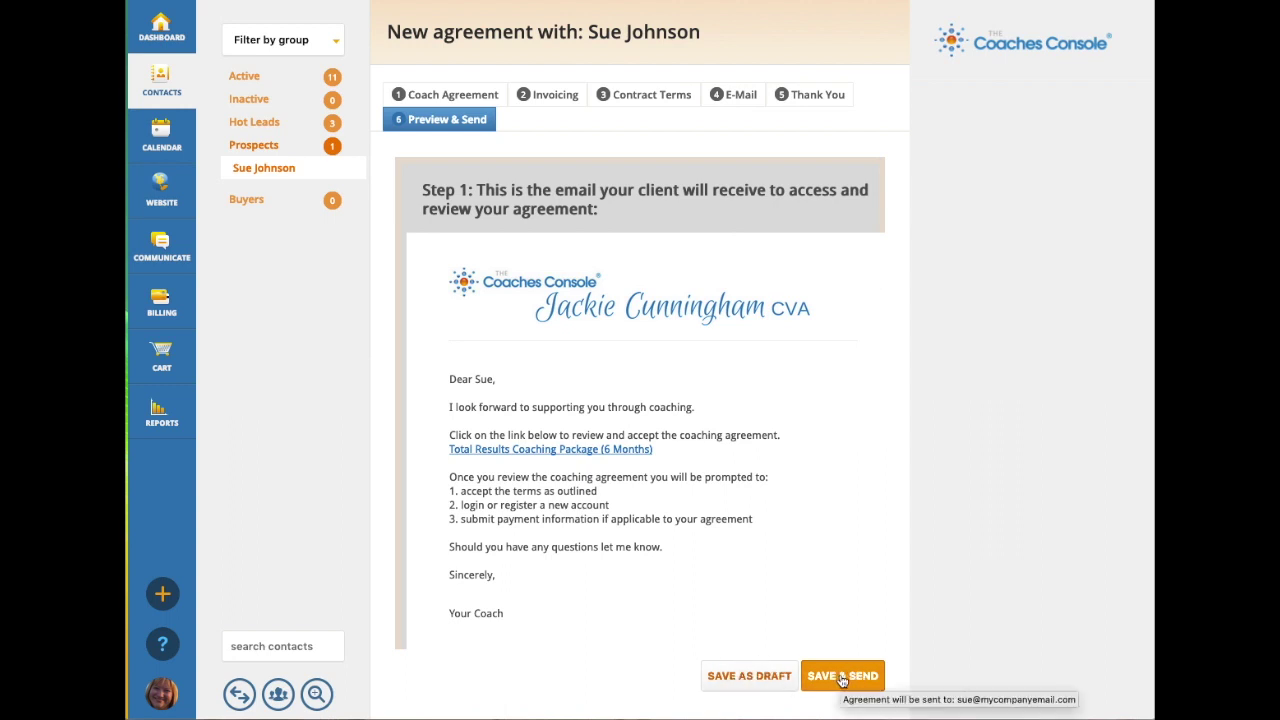
{"action": "left_click", "coordinate": [748, 677]}
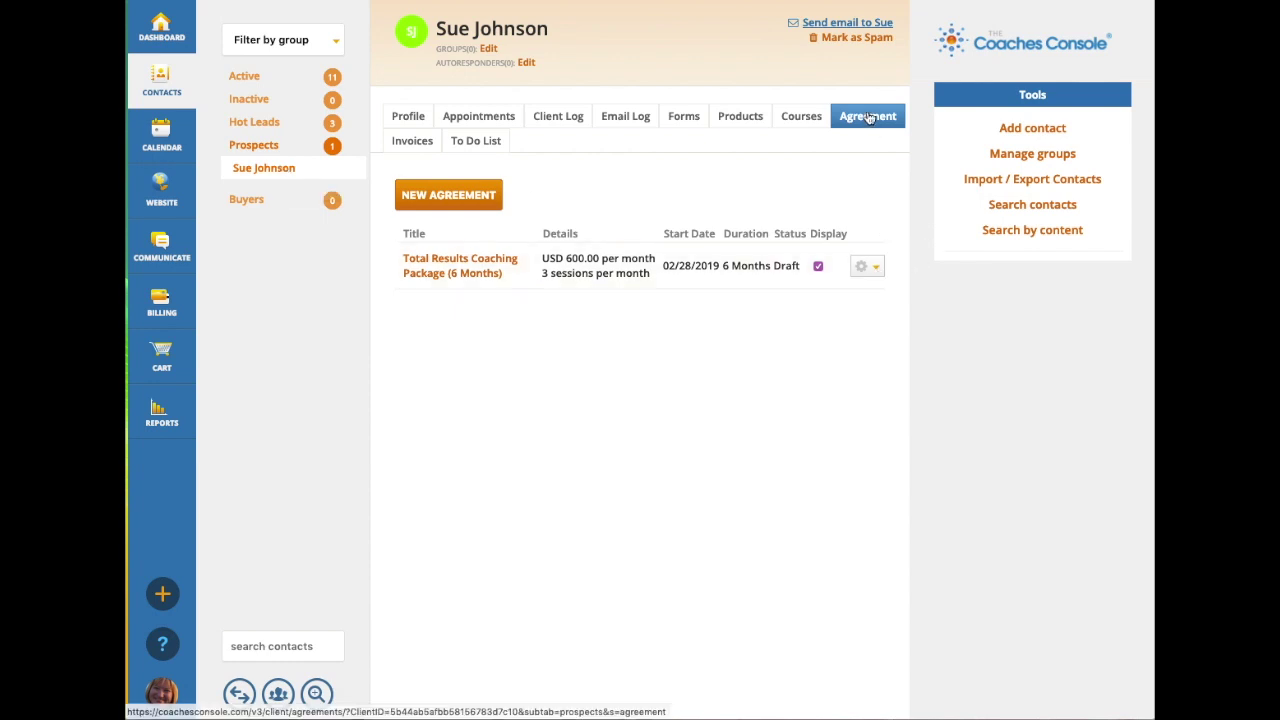
Reopen the draft Total Results Coaching Package agreement for editing, go to its preview, and save and send it to the client.
{"action": "left_click", "coordinate": [874, 268]}
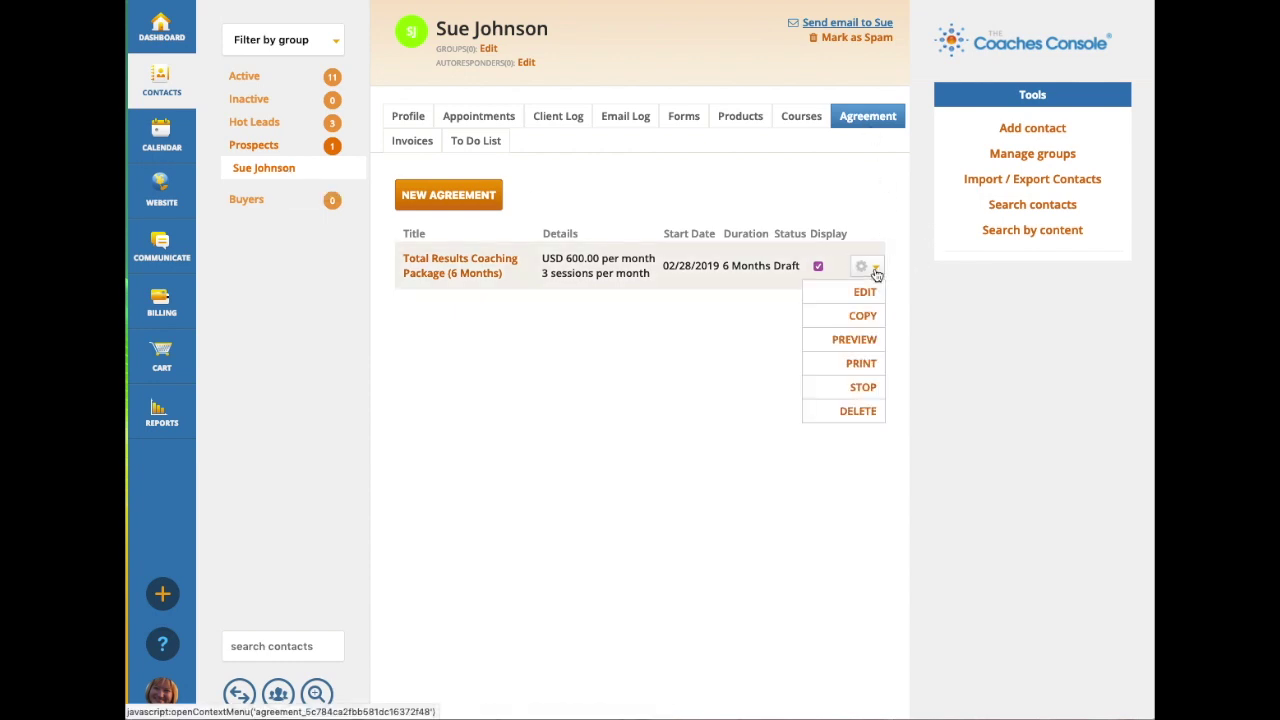
{"action": "left_click", "coordinate": [864, 295]}
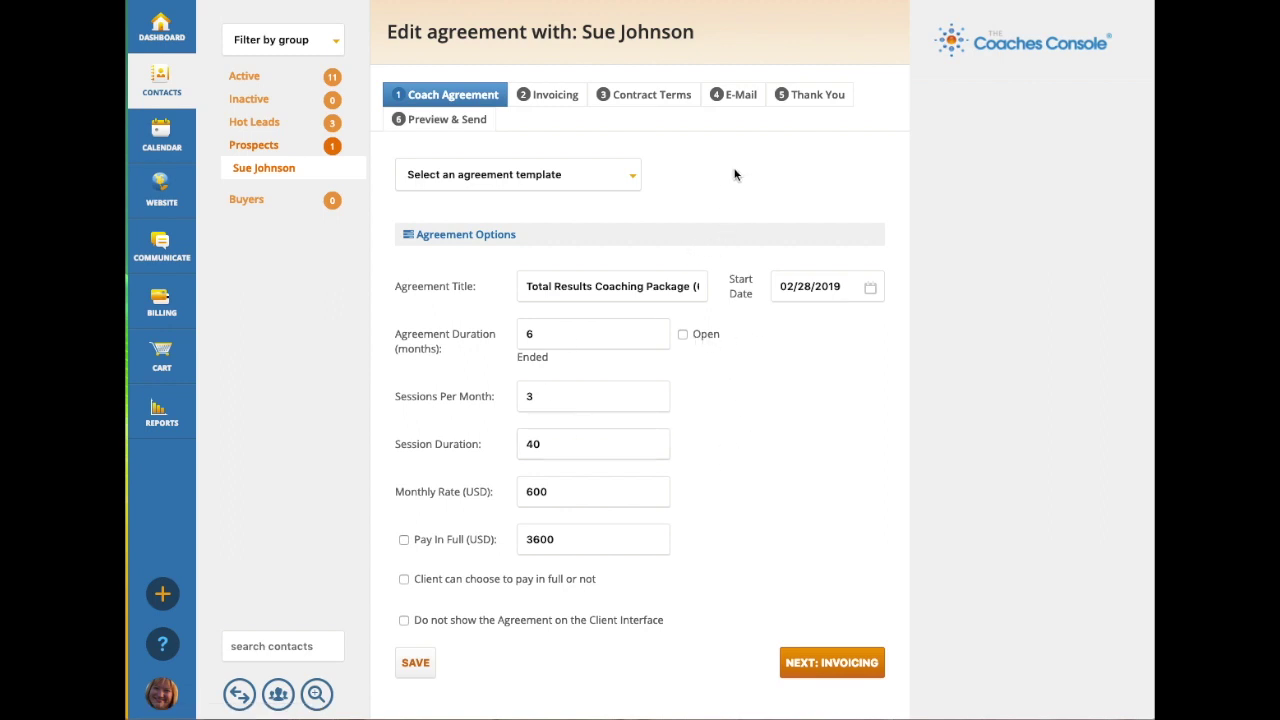
{"action": "left_click", "coordinate": [432, 122]}
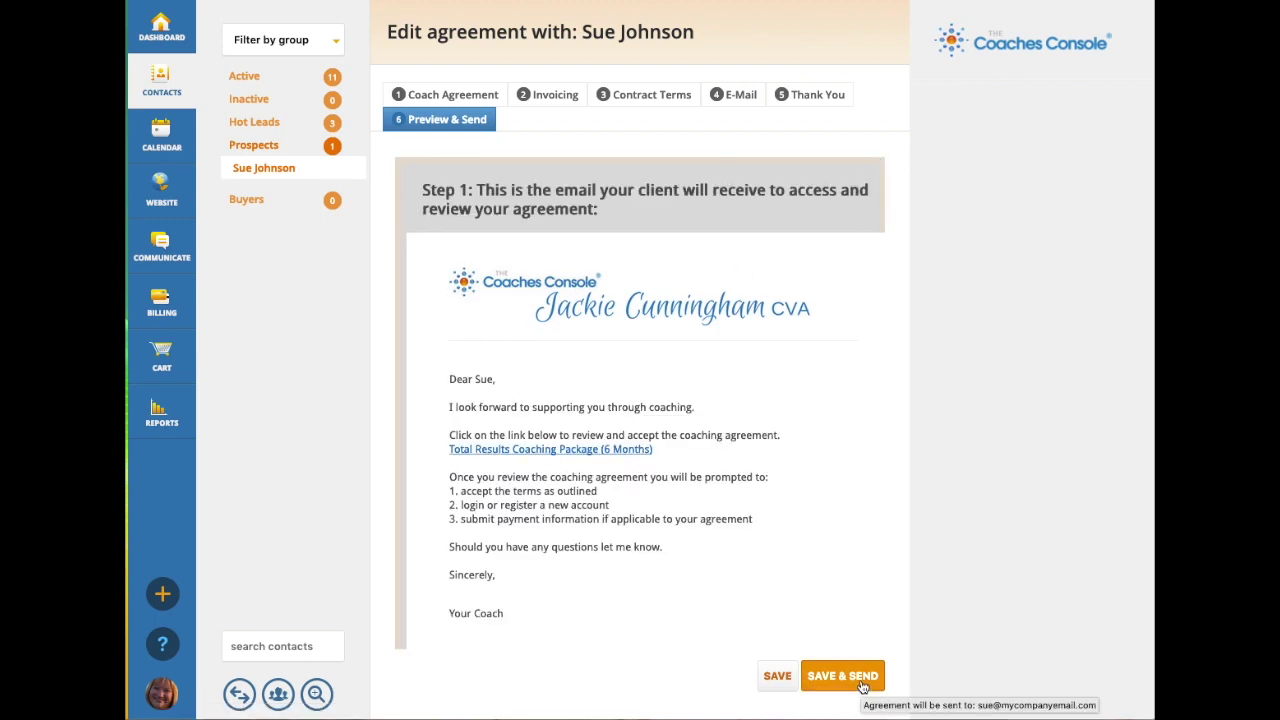
{"action": "left_click", "coordinate": [860, 686]}
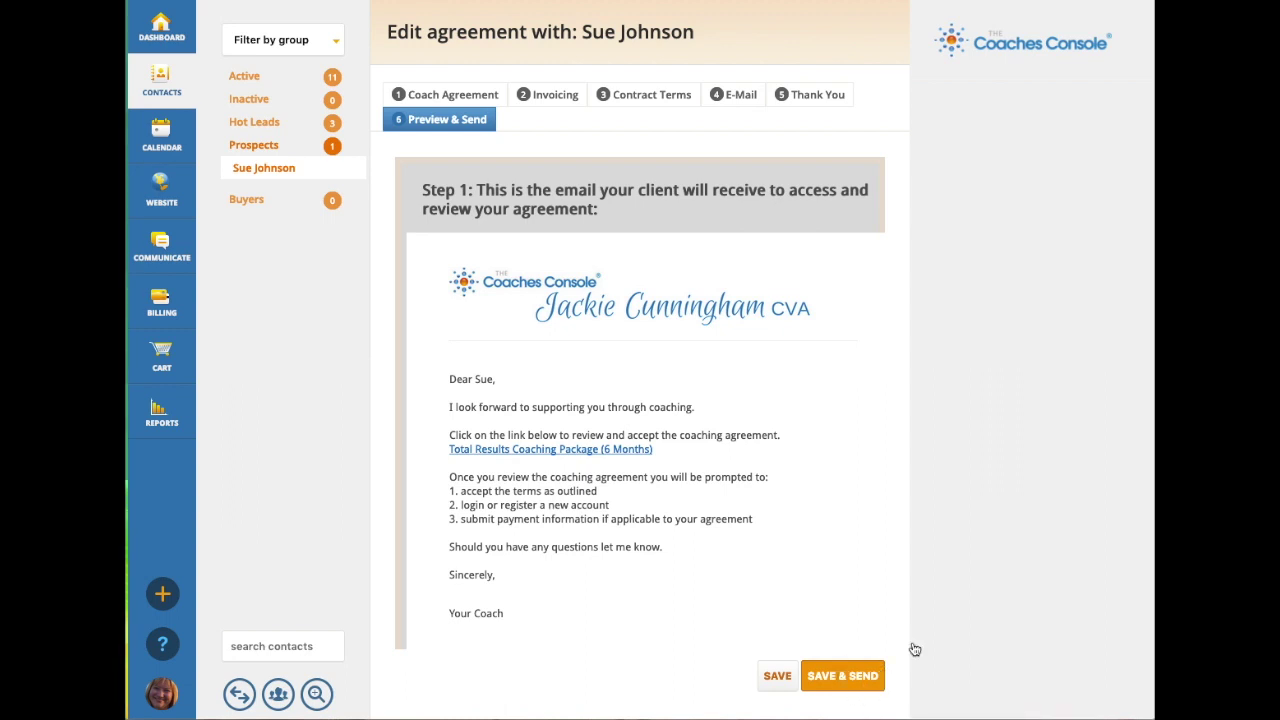